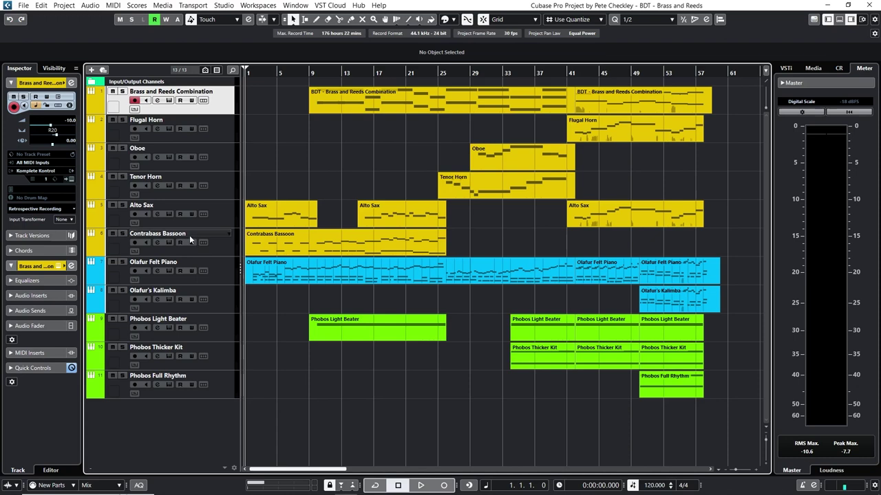
Solo the Olafur Felt Piano track and play its opening bars from bar 1
click(122, 262)
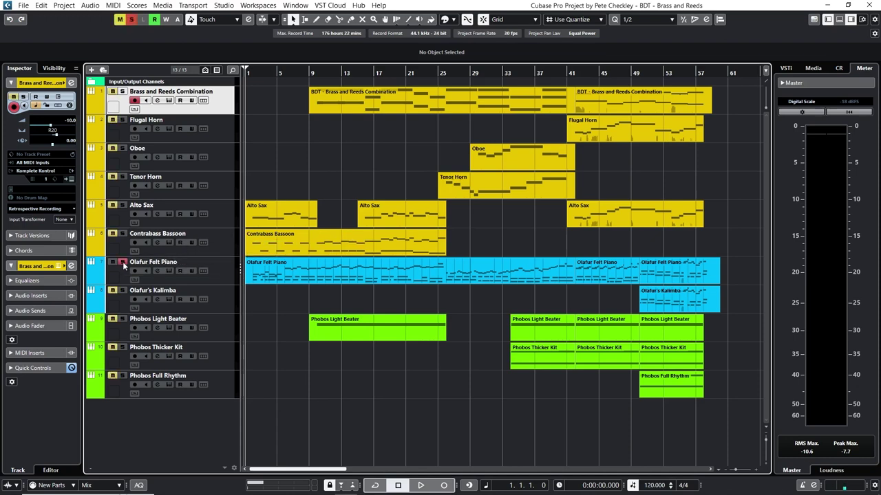
key(space)
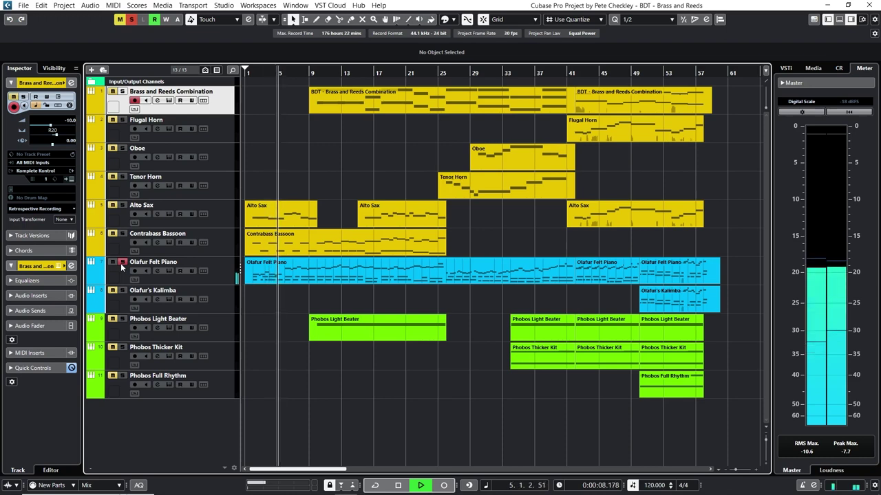
key(space)
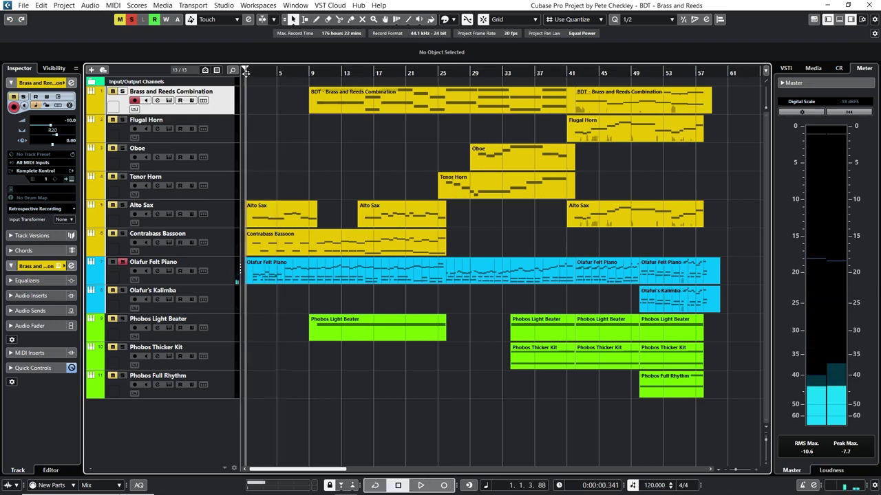
Replace the piano solo with Contrabass Bassoon and Alto Sax, and play both tracks from bar 1 to about bar 9
key(g)
key(h)
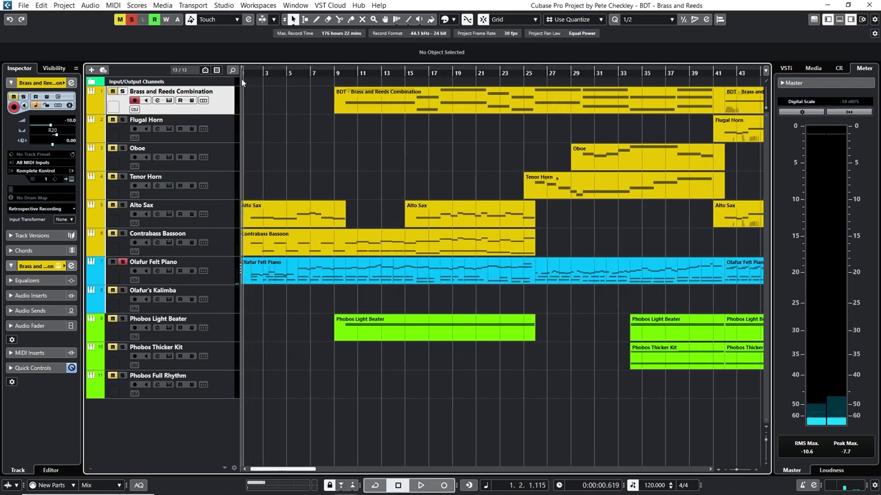
click(767, 469)
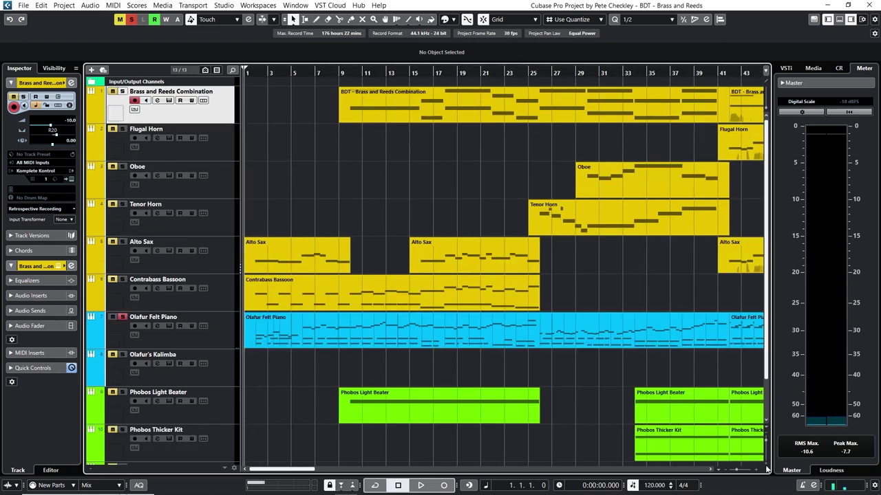
click(122, 317)
click(122, 279)
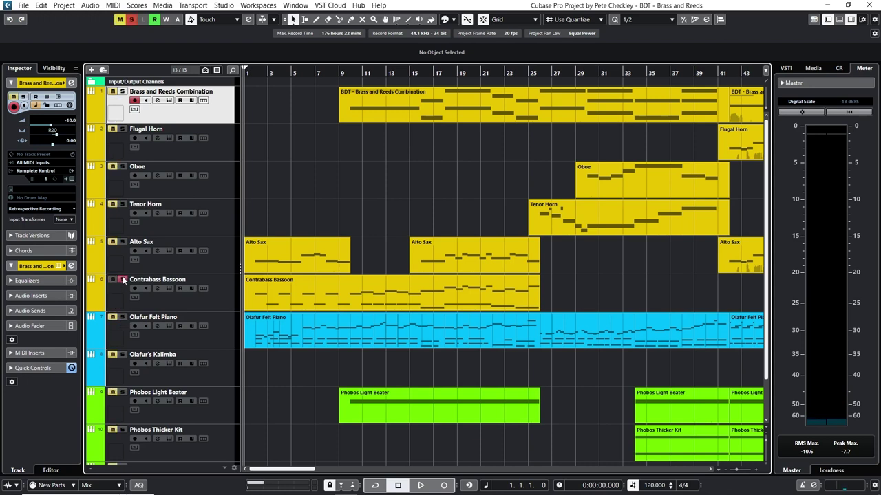
click(123, 242)
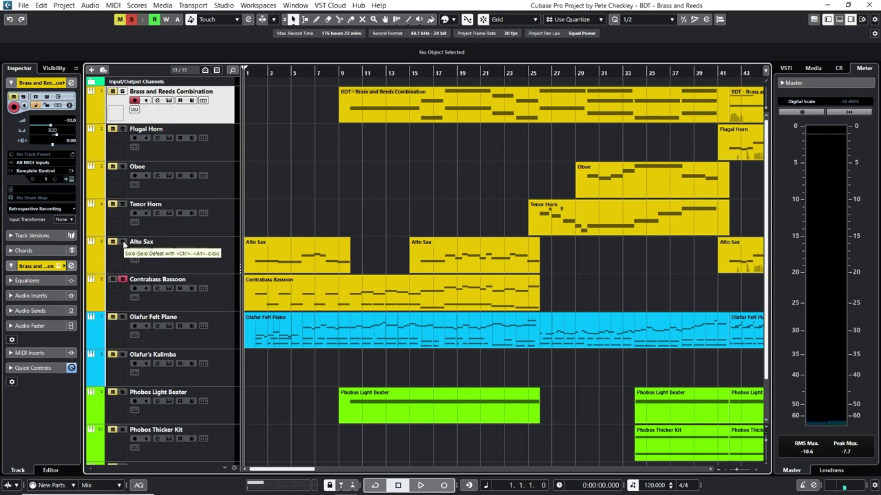
key(space)
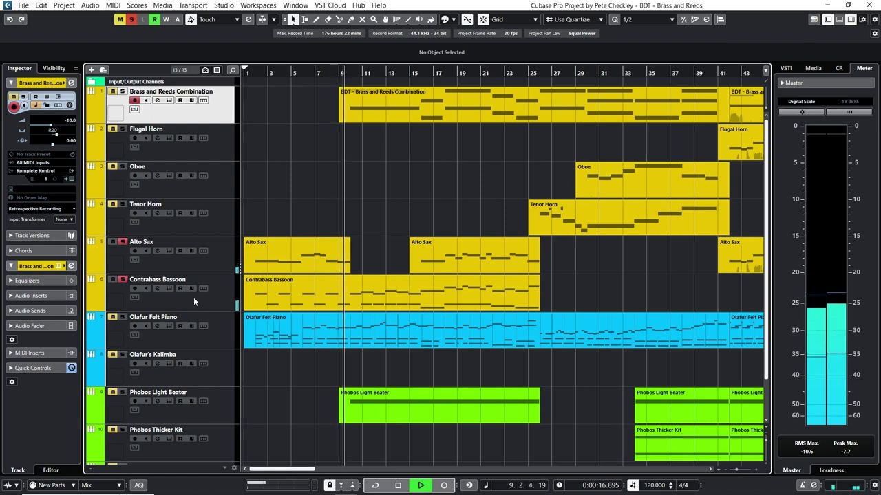
key(space)
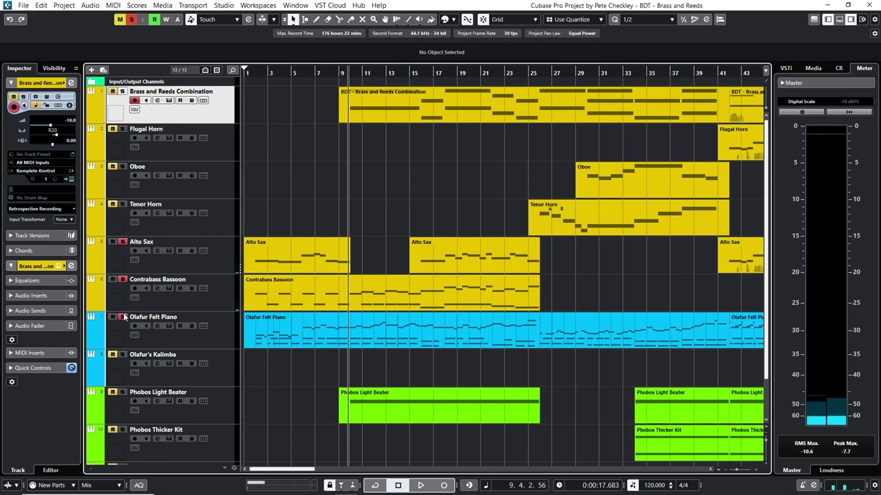
Add Olafur Felt Piano to the soloed Alto Sax and Contrabass Bassoon, and play the three tracks from bar 1 to about bar 9
drag(256, 77, 251, 78)
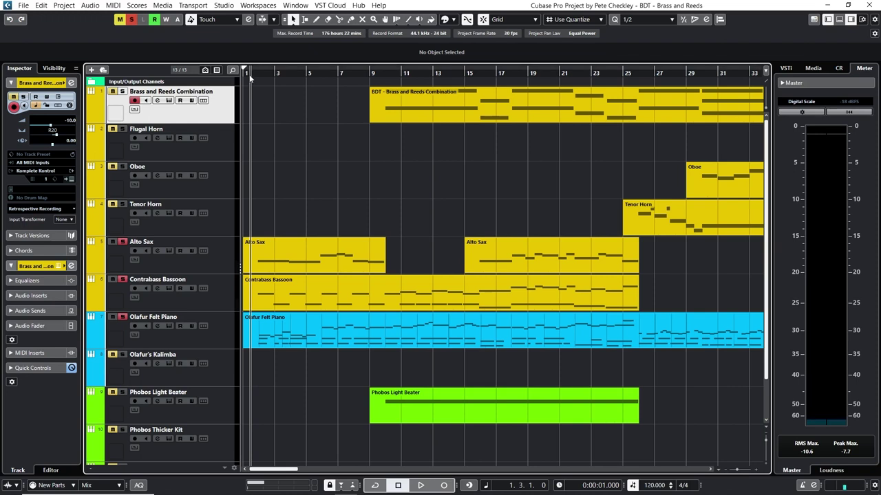
click(247, 76)
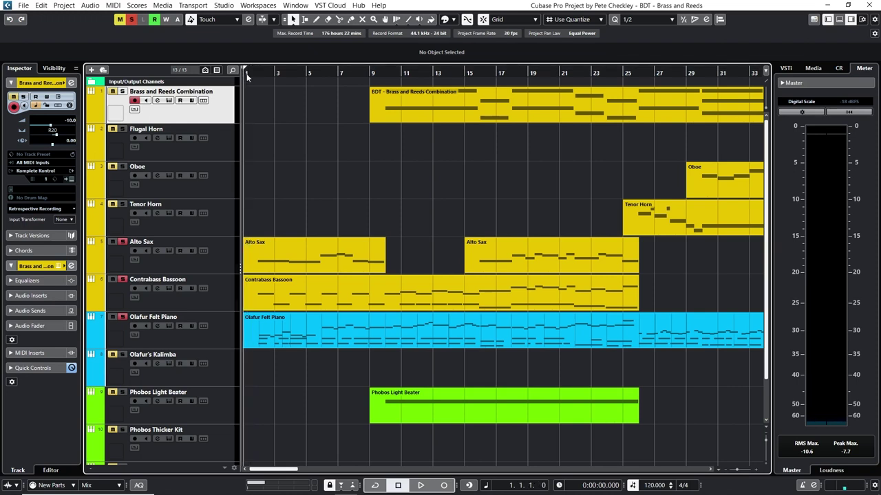
key(space)
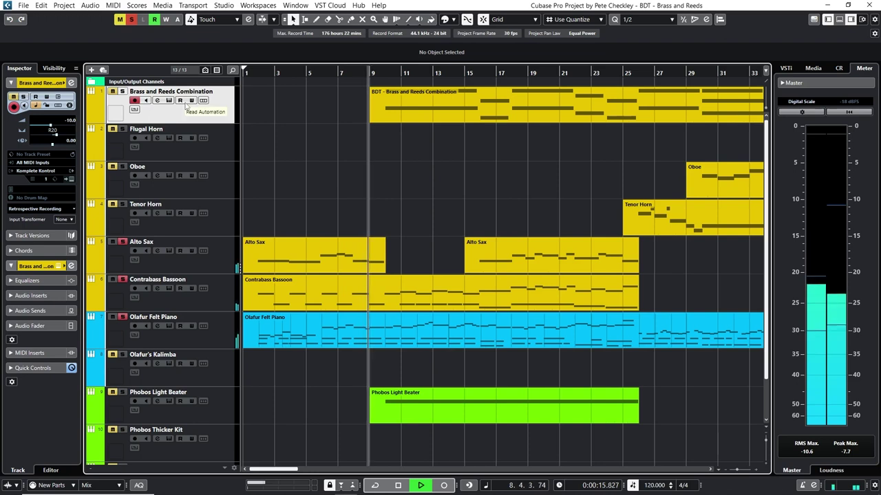
key(space)
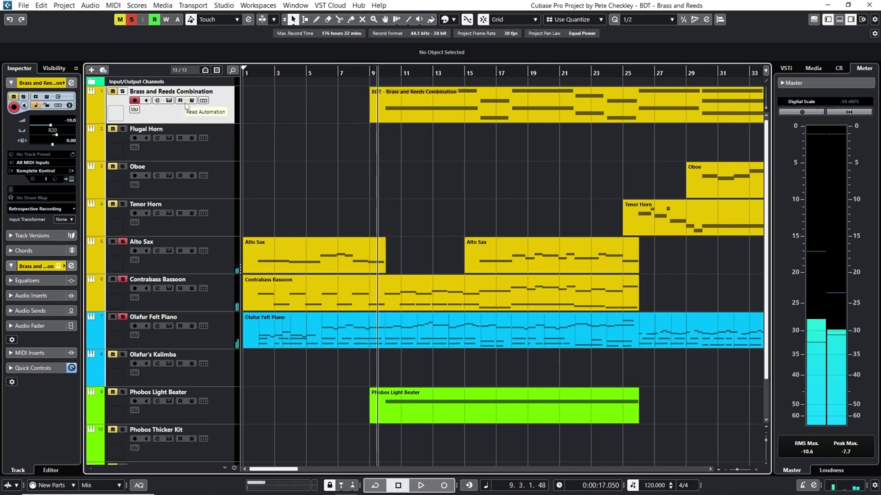
Add Brass and Reeds Combination and Phobos Light Beater to the solos, play on from bar 9 to bar 25, and clear all solos
click(122, 91)
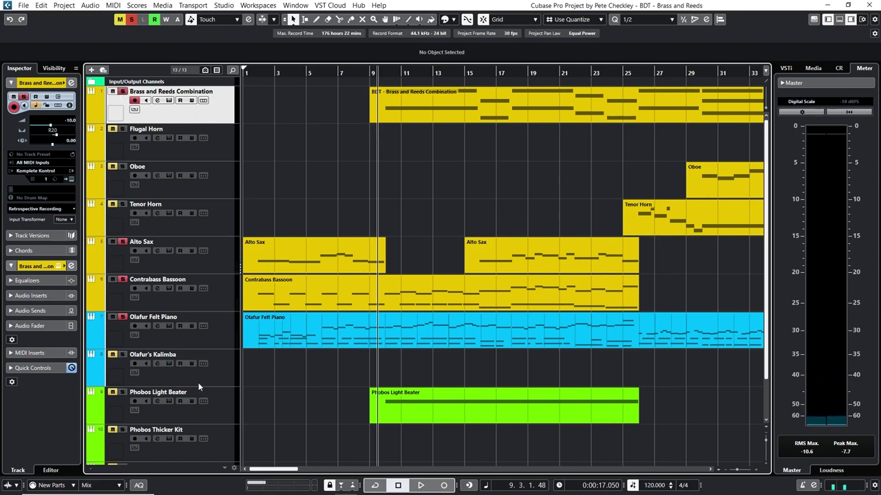
click(122, 392)
key(space)
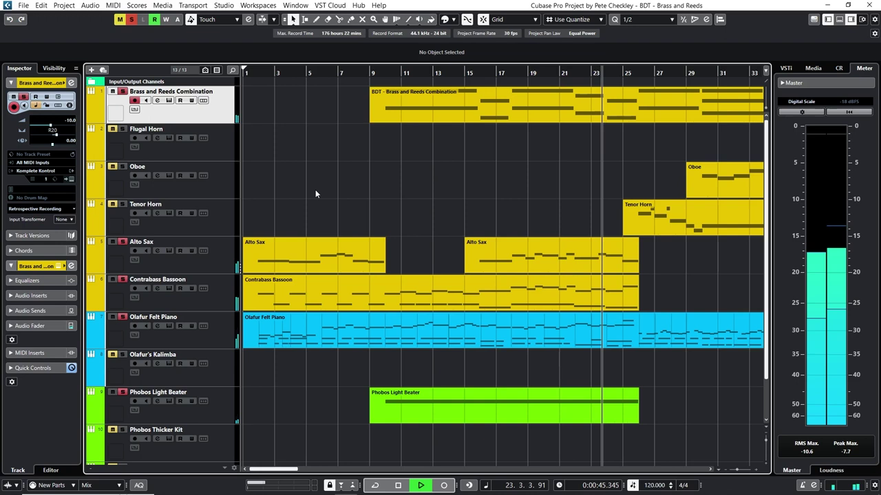
click(132, 18)
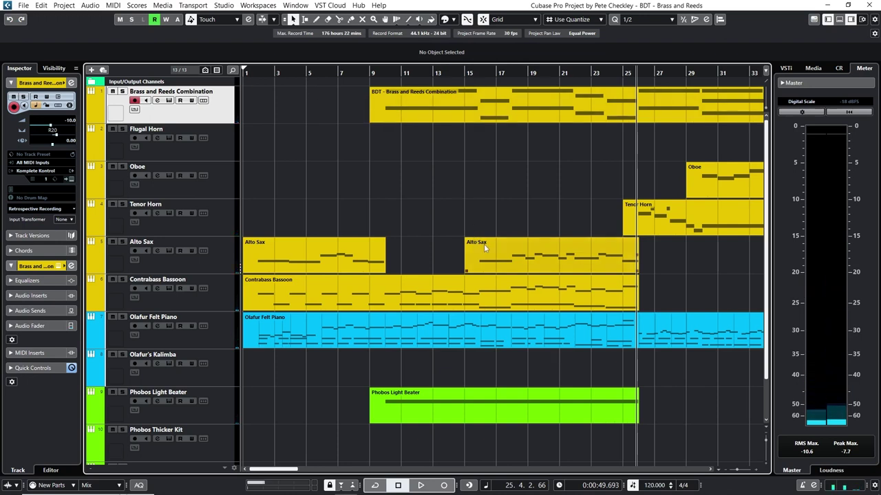
Play from bar 16 with Alto Sax soloed, adding Contrabass Bassoon and Brass and Reeds Combination to the solos during playback
click(485, 76)
click(122, 241)
key(space)
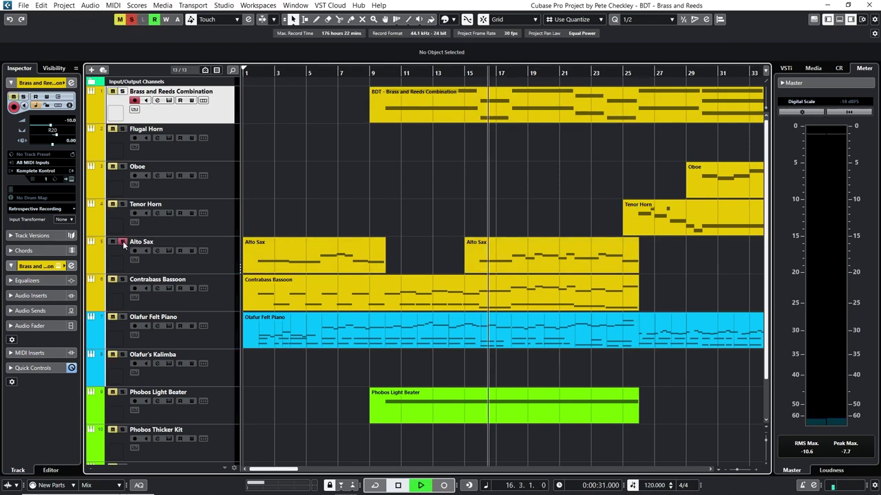
click(123, 280)
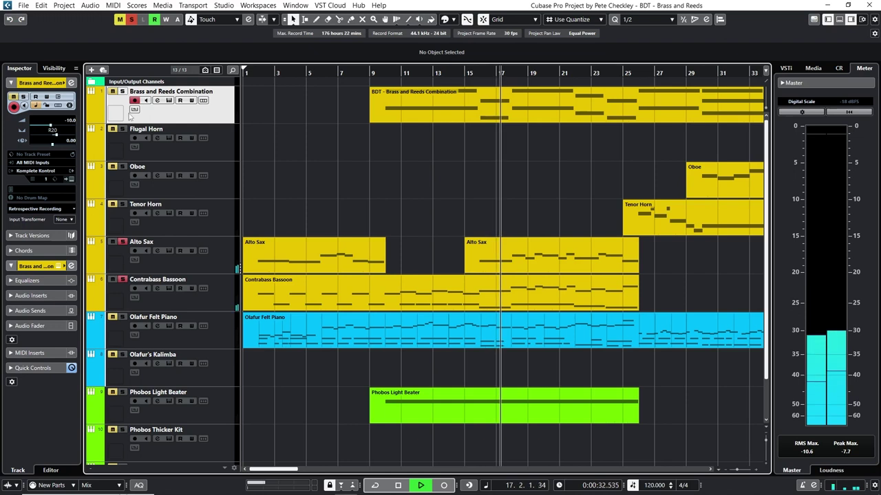
click(123, 91)
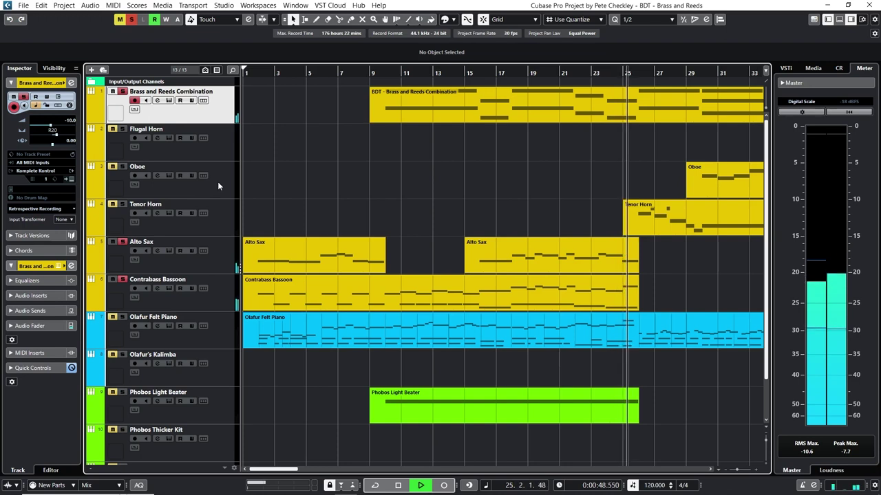
key(space)
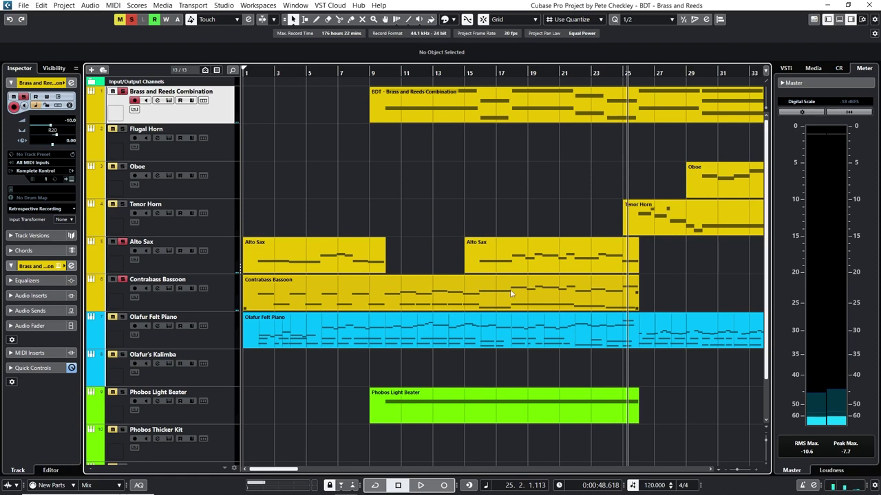
Open the Contrabass Bassoon part in the note editor, examine its notes around bars 17 to 25, and close the editor
double_click(580, 300)
click(509, 257)
key(g)
key(g)
key(g)
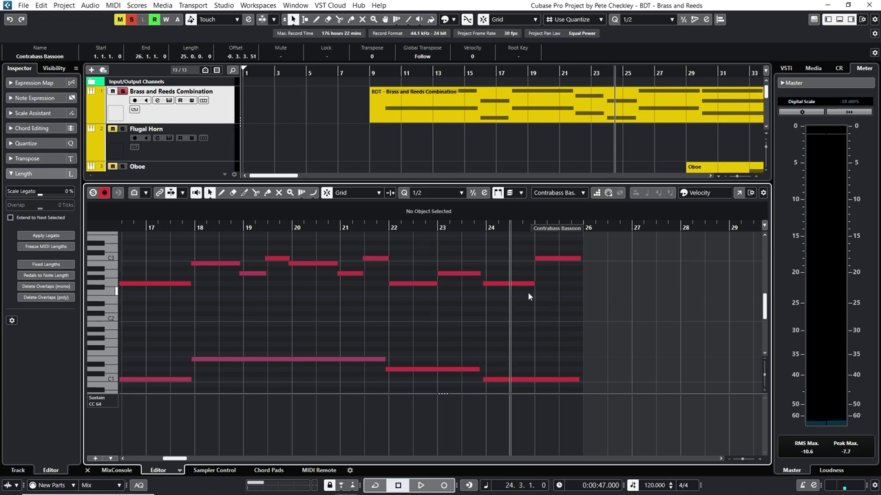
click(89, 470)
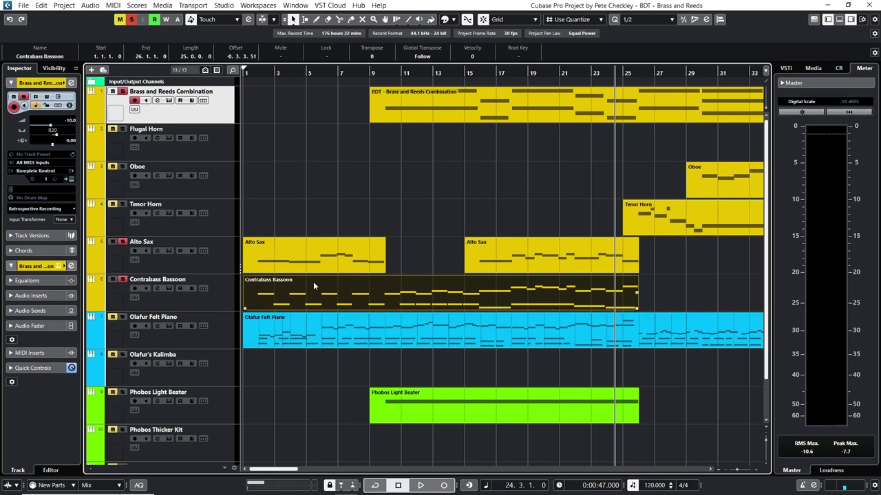
Clear the solos and play the full arrangement from bar 26 to about bar 41
click(590, 75)
click(591, 74)
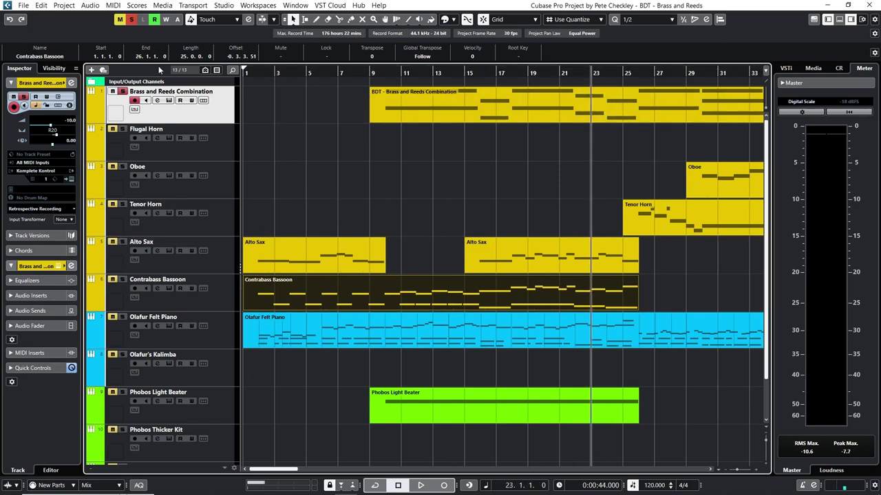
click(123, 92)
drag(611, 75, 509, 71)
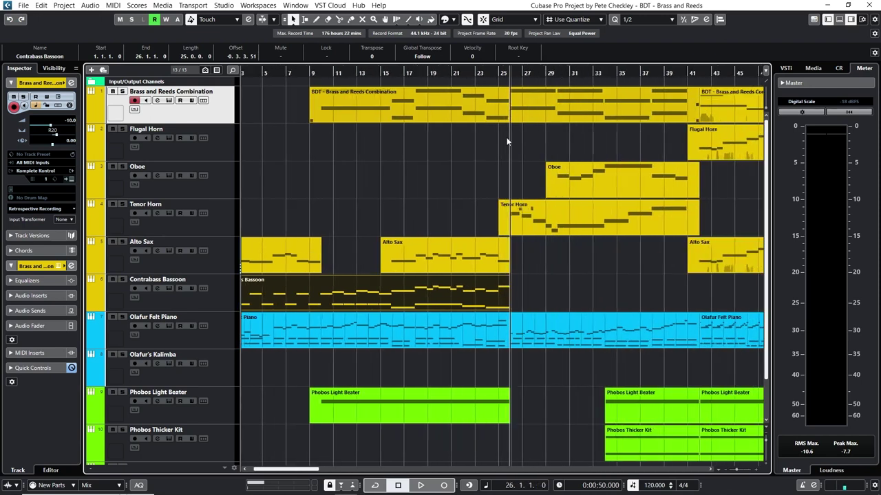
key(space)
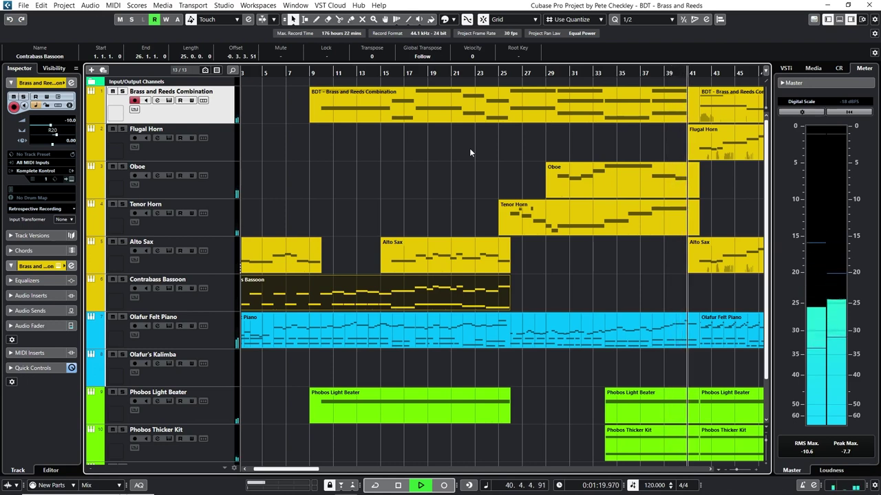
key(space)
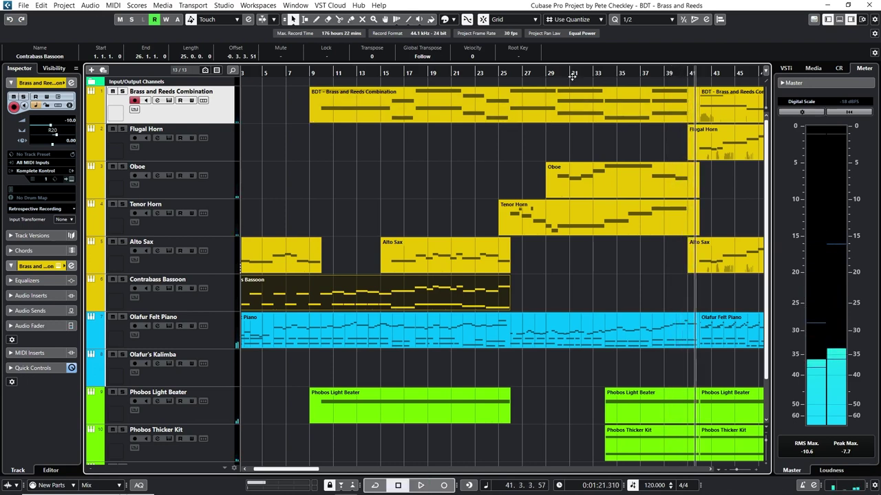
Solo Oboe, Tenor Horn and Brass and Reeds Combination, and play them together from bar 30 to about bar 40
drag(571, 77, 570, 71)
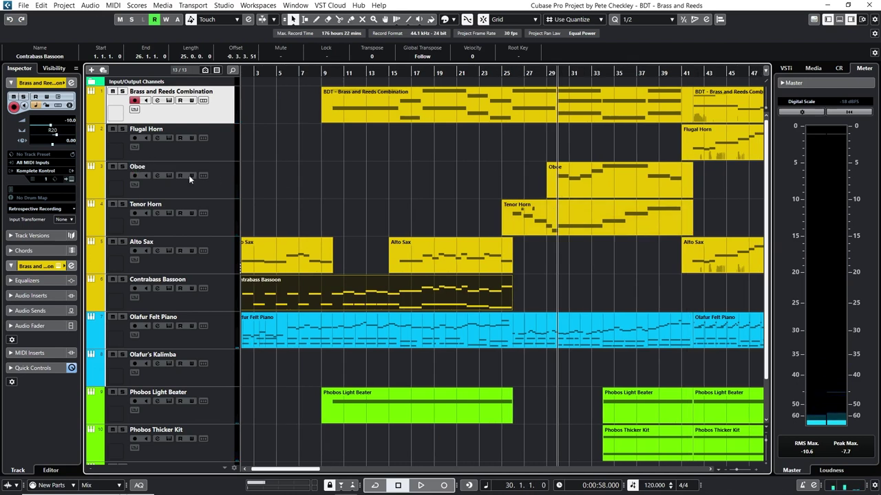
click(121, 167)
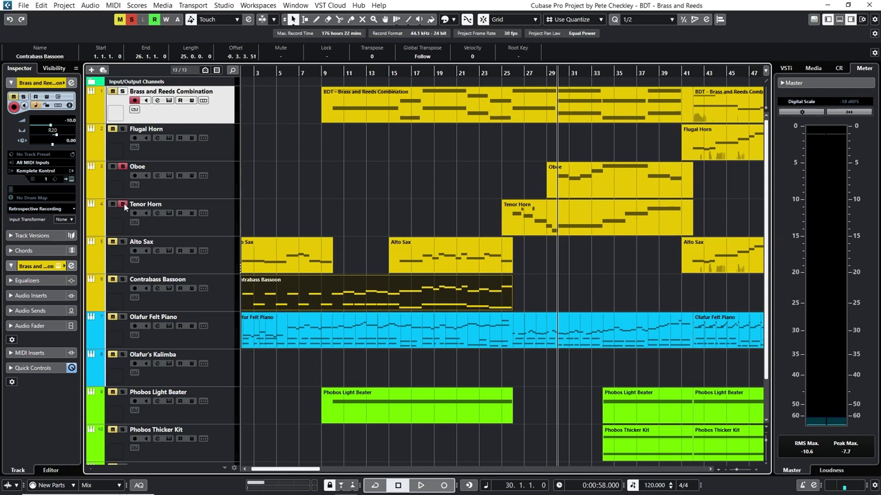
click(123, 92)
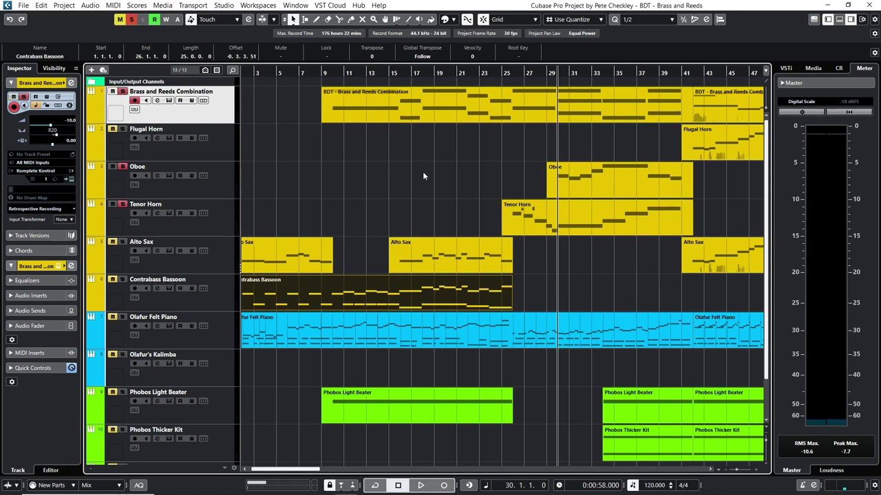
key(space)
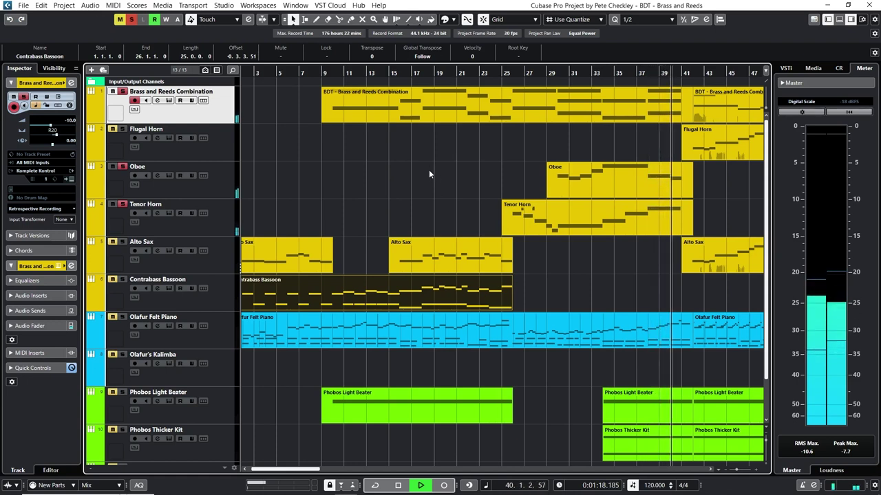
key(space)
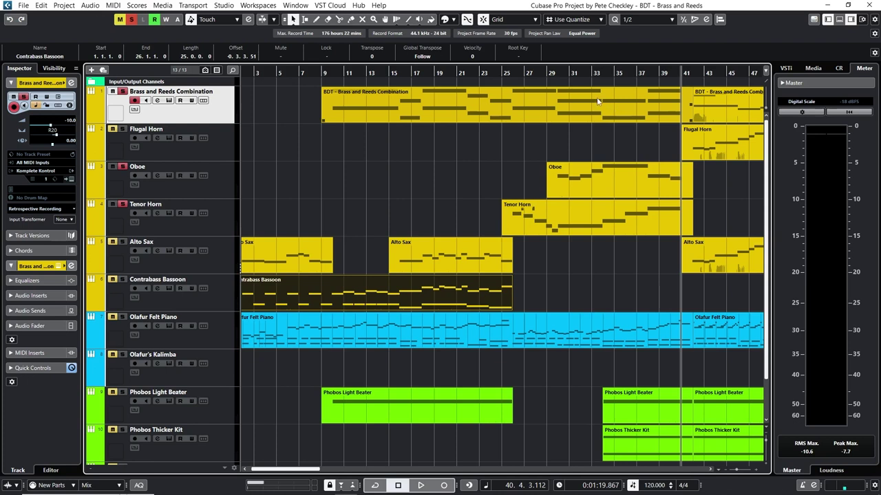
Move the playback position to bar 34 and clear the solos on Brass and Reeds Combination, Oboe and Tenor Horn
click(601, 73)
click(113, 92)
click(122, 93)
click(120, 204)
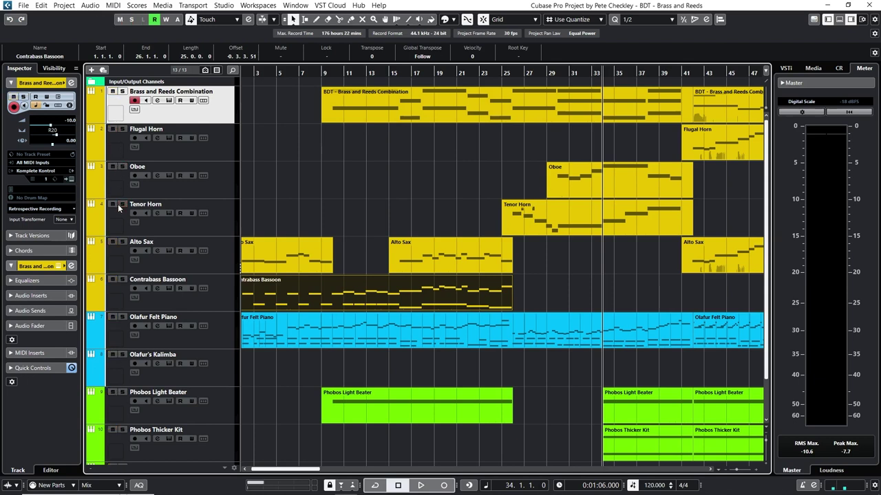
Solo the Phobos Light Beater track and play it briefly from bar 34
drag(667, 76, 448, 76)
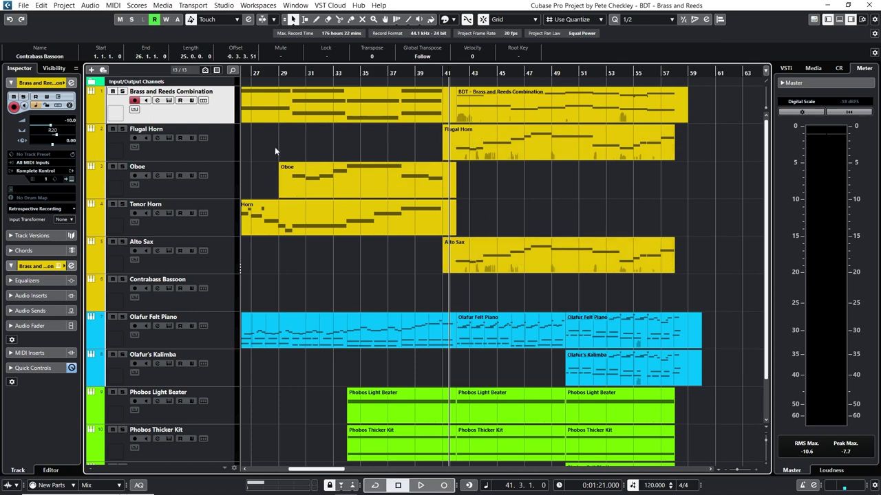
click(347, 71)
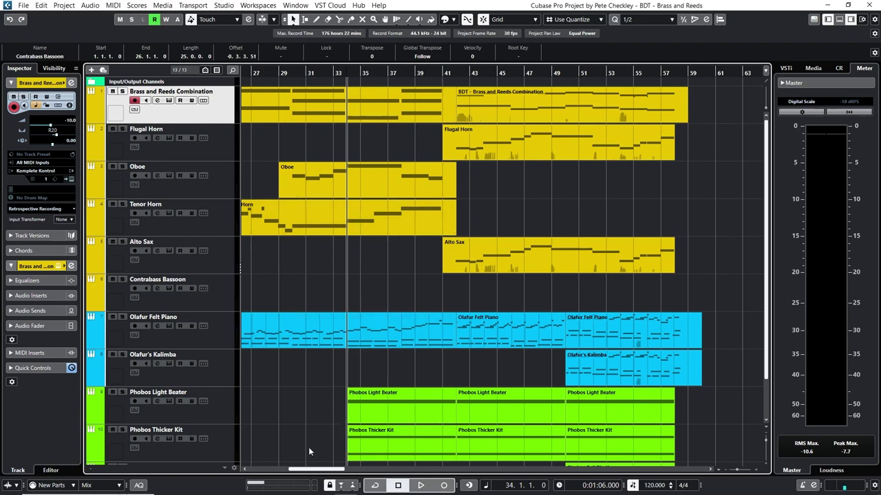
click(123, 392)
key(space)
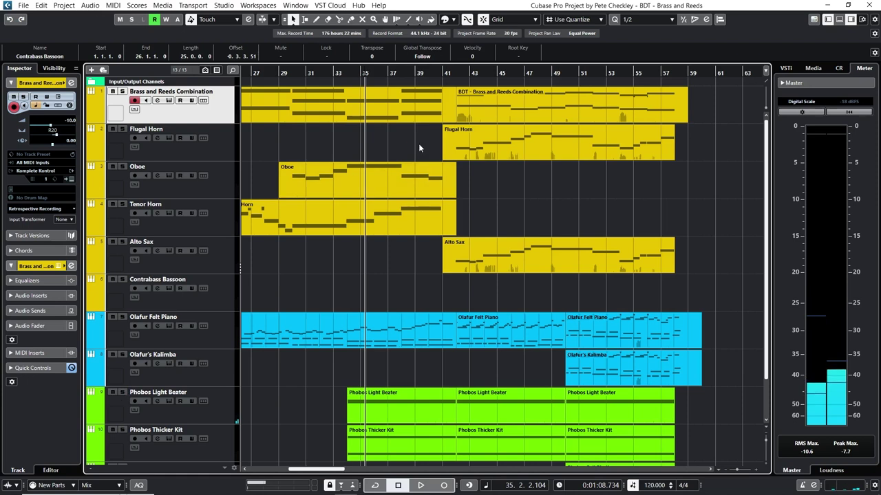
Solo the Phobos Thicker Kit track, play it briefly from bar 34, and clear its solo
click(349, 72)
key(space)
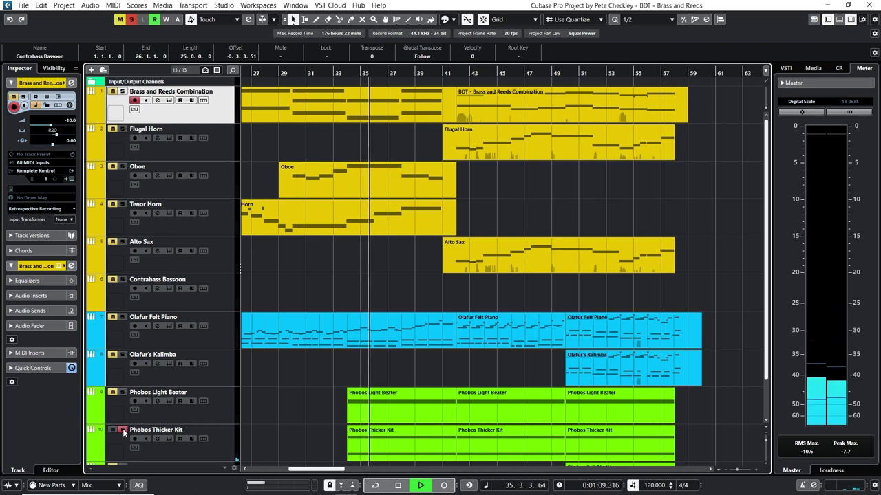
click(122, 430)
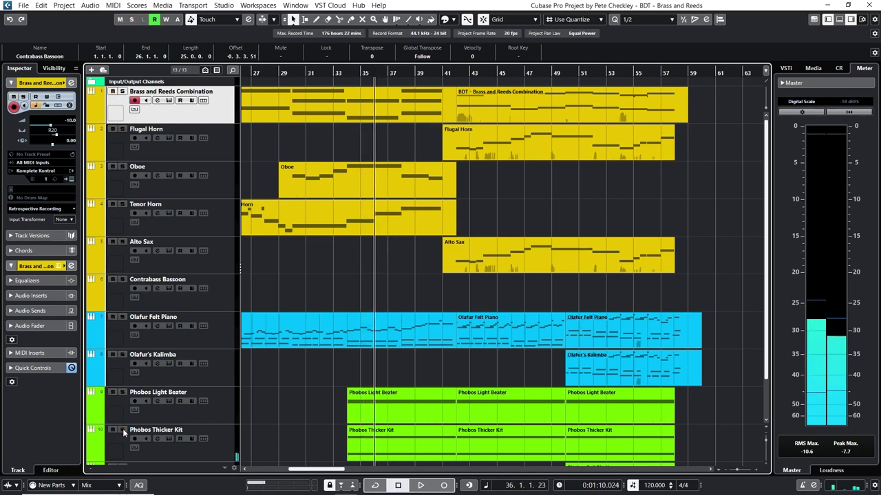
Play the full arrangement from bar 33 to about bar 37
click(337, 73)
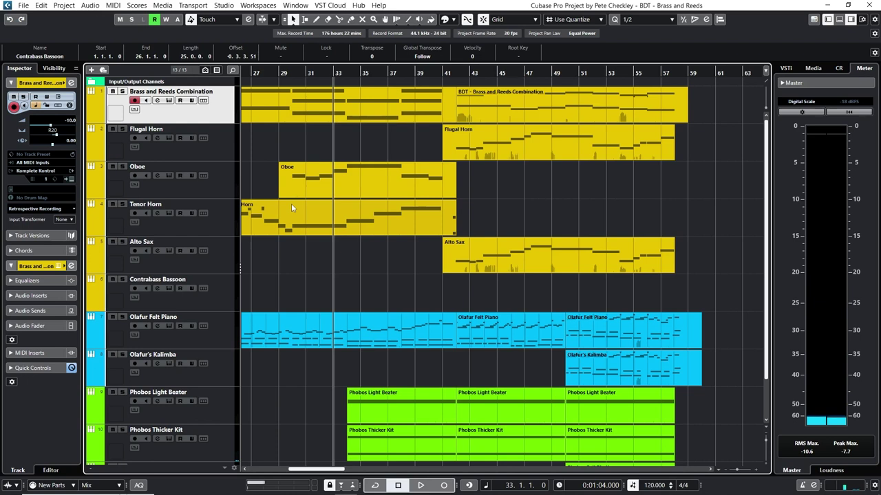
key(space)
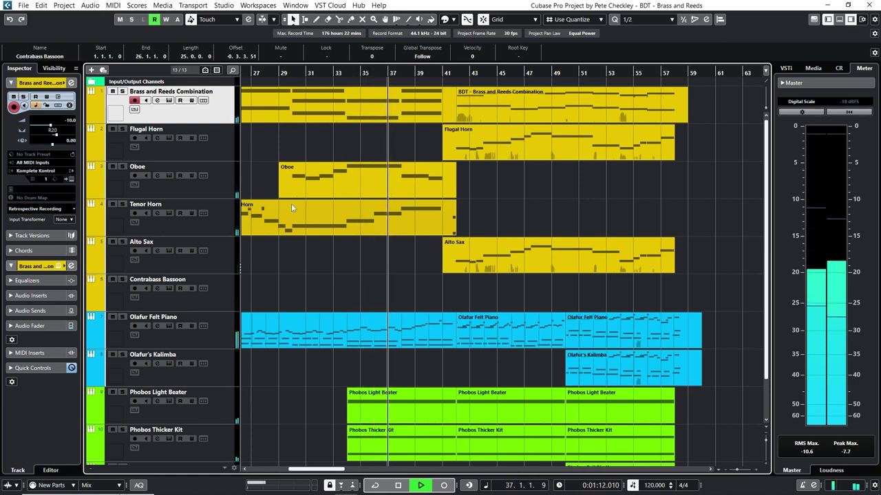
key(space)
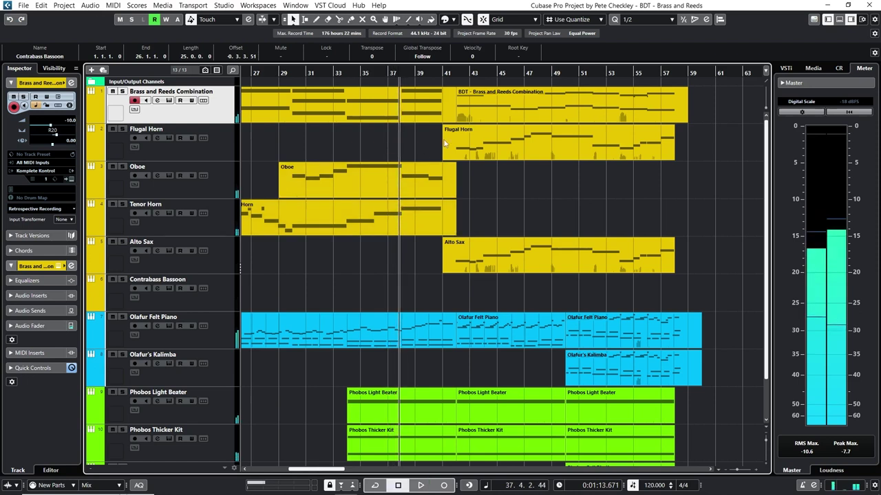
Play the full arrangement from bar 41 through the ending at about bar 59
click(446, 73)
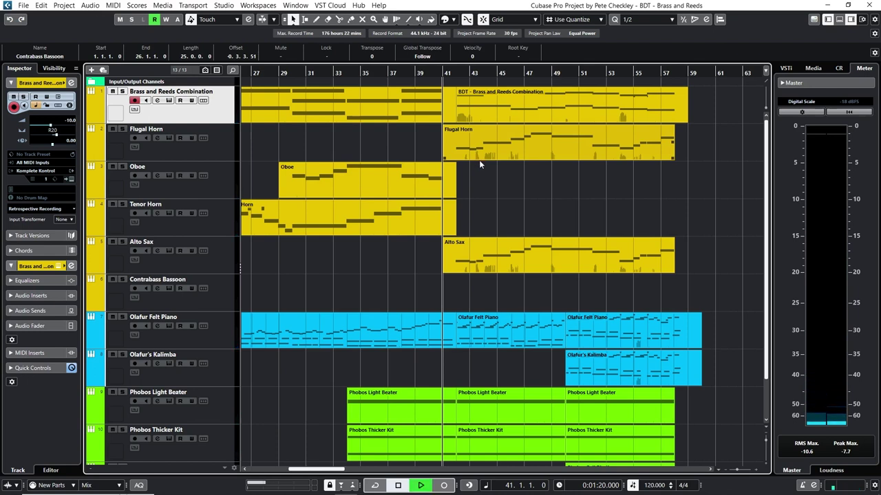
key(space)
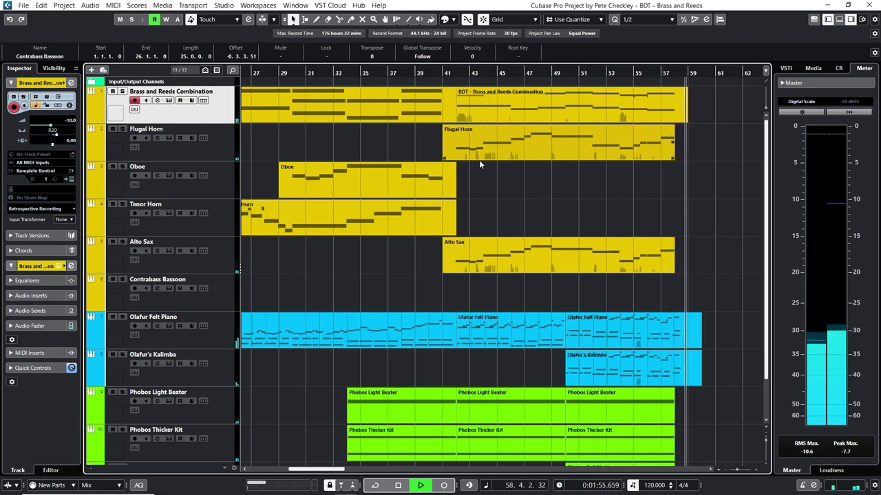
key(space)
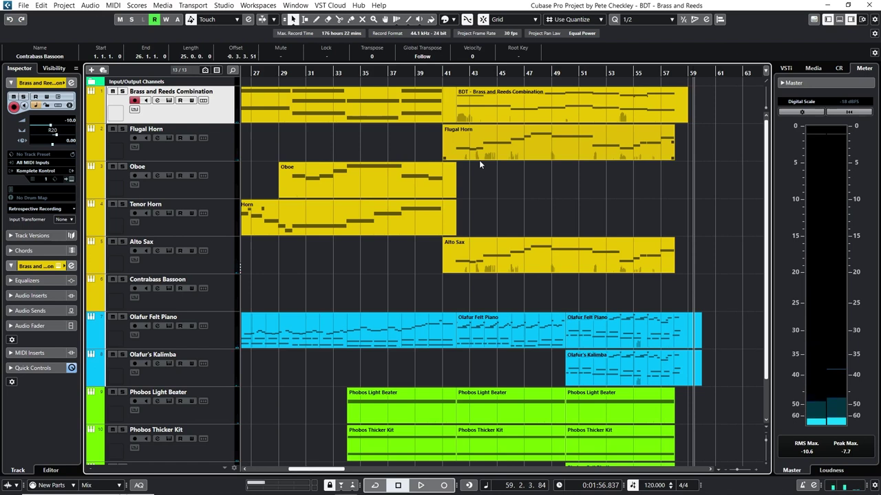
Examine the notes of the Flugal Horn and Alto Sax parts around bar 43 in the note editor, closing it after each
click(470, 75)
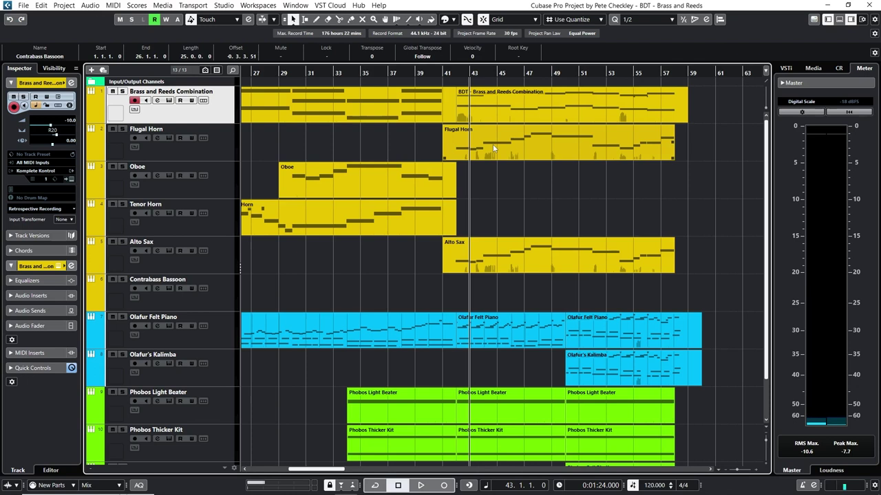
click(228, 153)
double_click(519, 157)
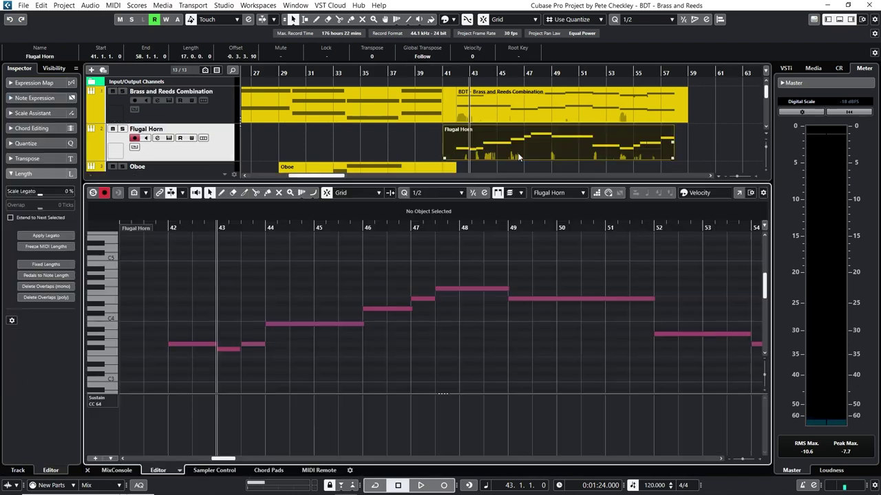
click(87, 470)
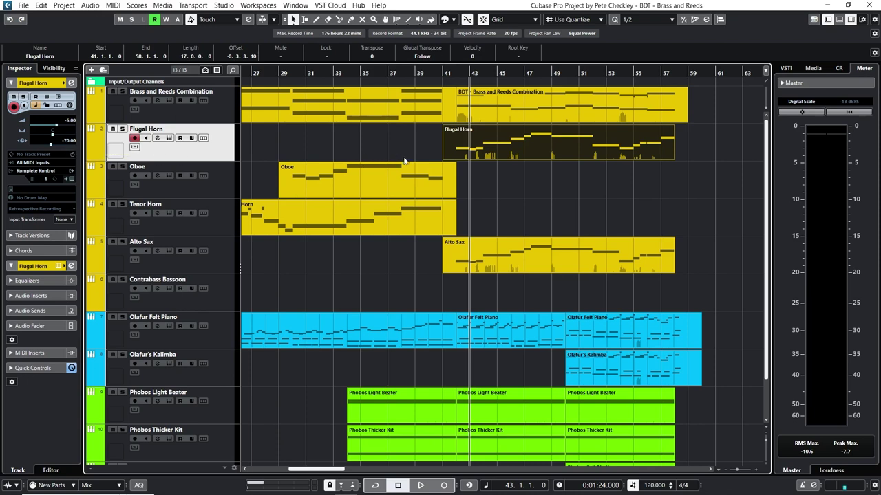
double_click(457, 262)
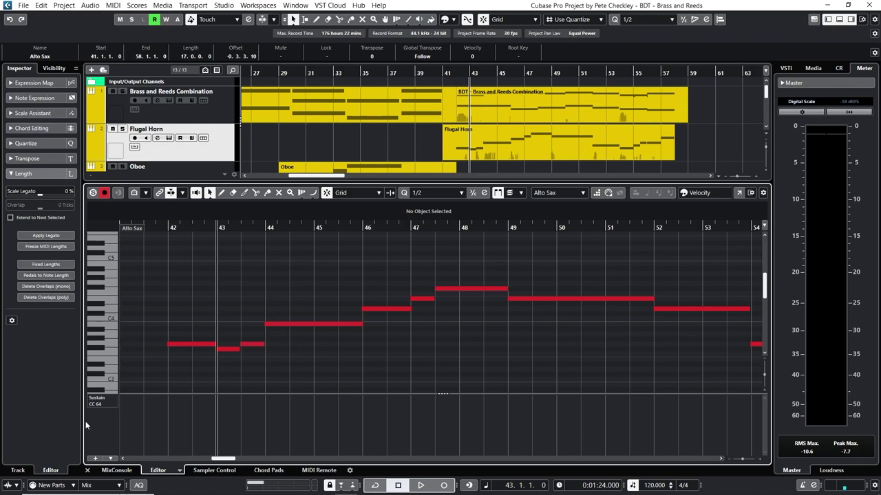
click(87, 470)
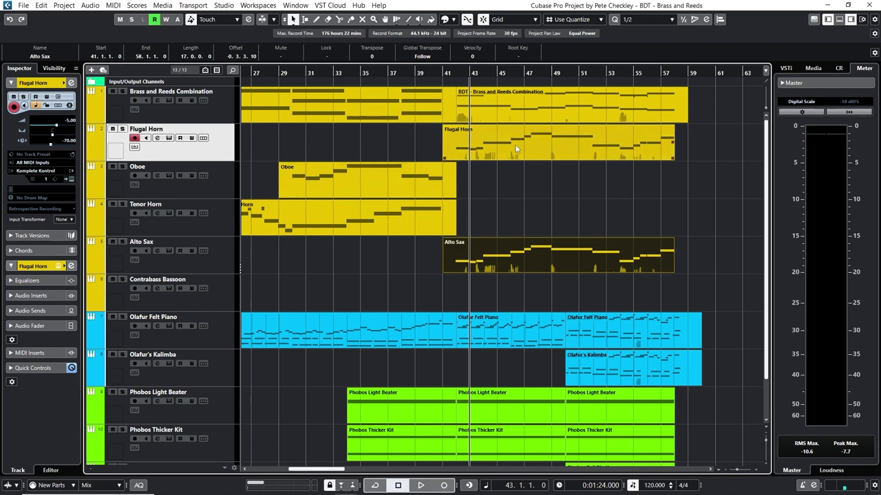
Play Brass and Reeds Combination soloed with Olafur Felt Piano and Olafur's Kalimba from bar 42 to about bar 53
click(454, 72)
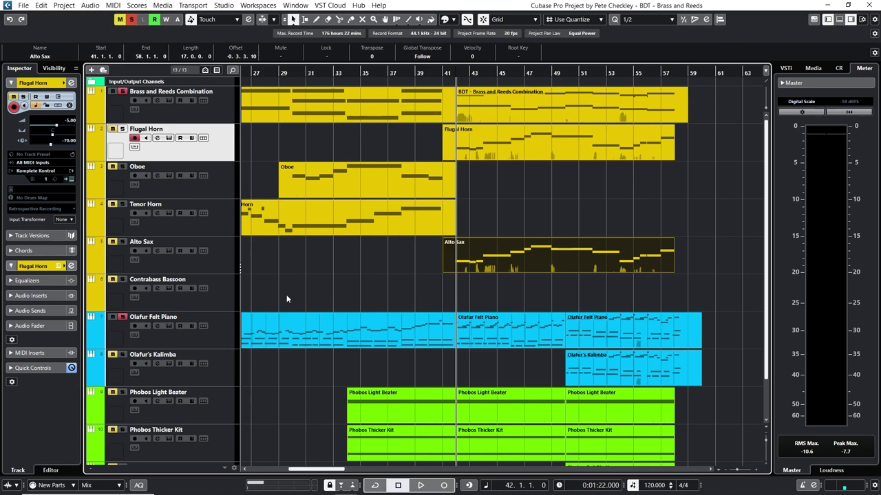
key(space)
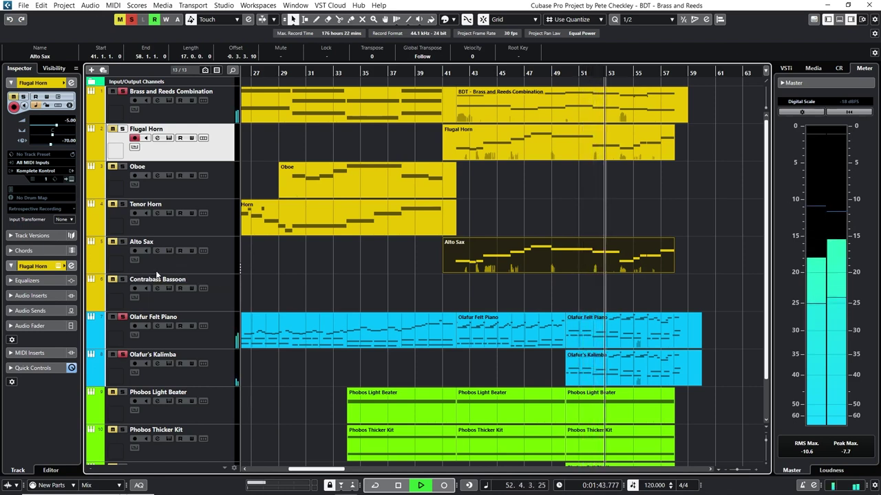
key(space)
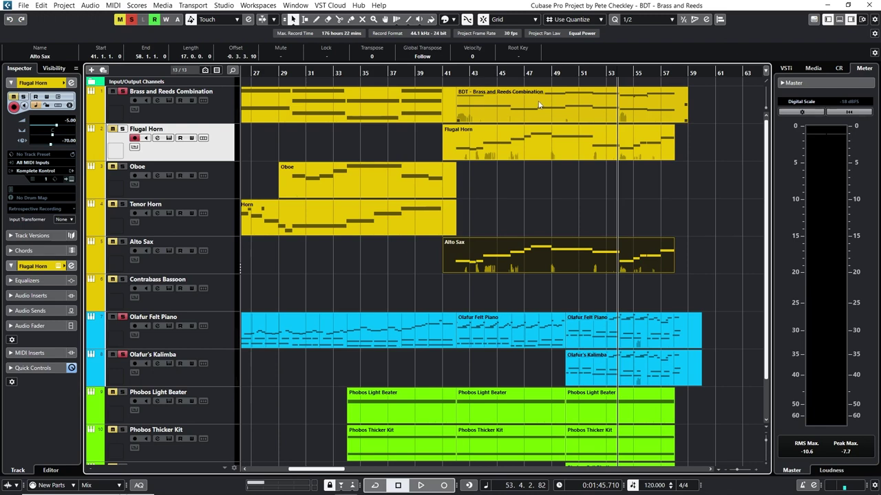
Add Flugal Horn and Alto Sax to the soloed tracks and play them together from bar 42 to about bar 58
click(457, 76)
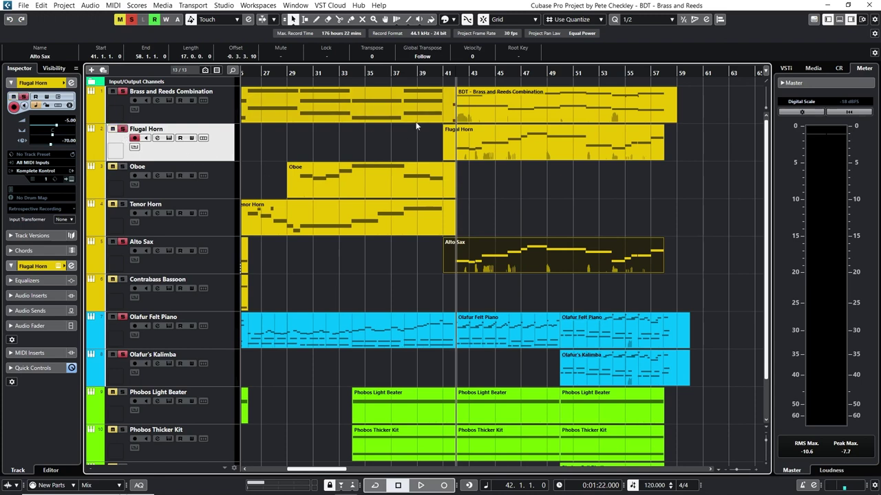
key(space)
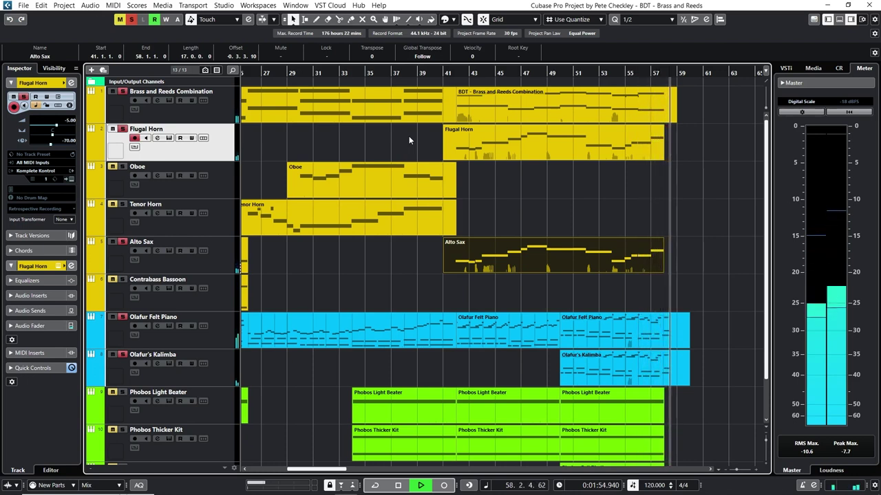
key(space)
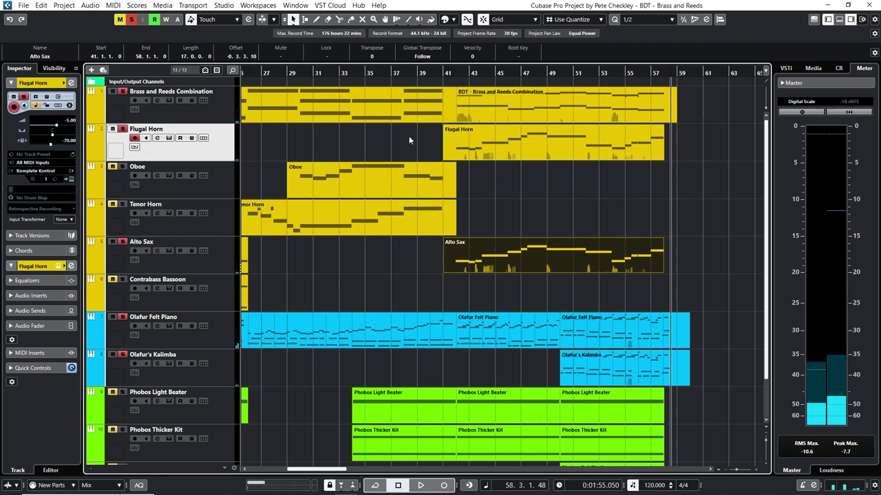